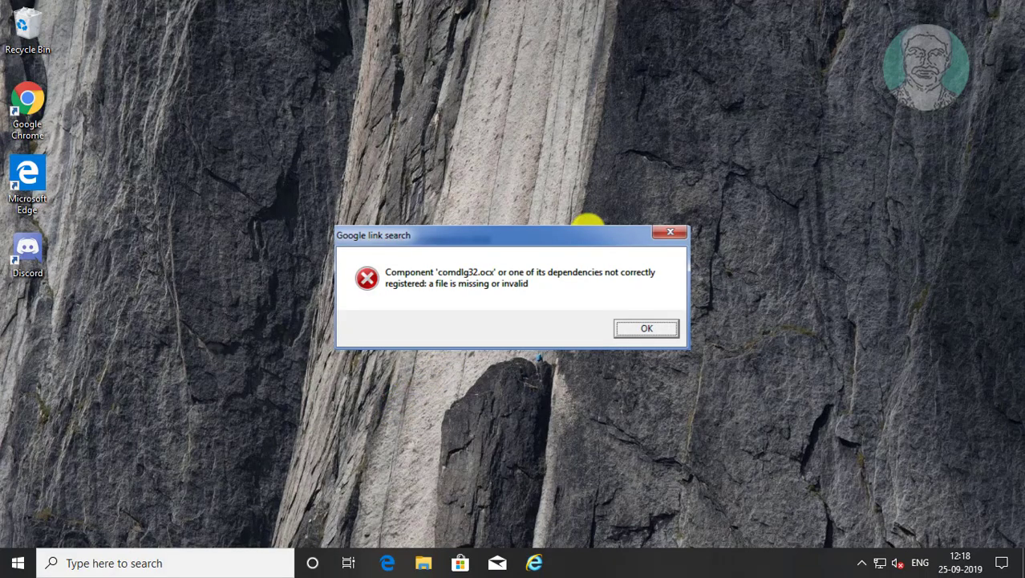
Step: Close the error saying comdlg32.ocx is not correctly registered
key(Return)
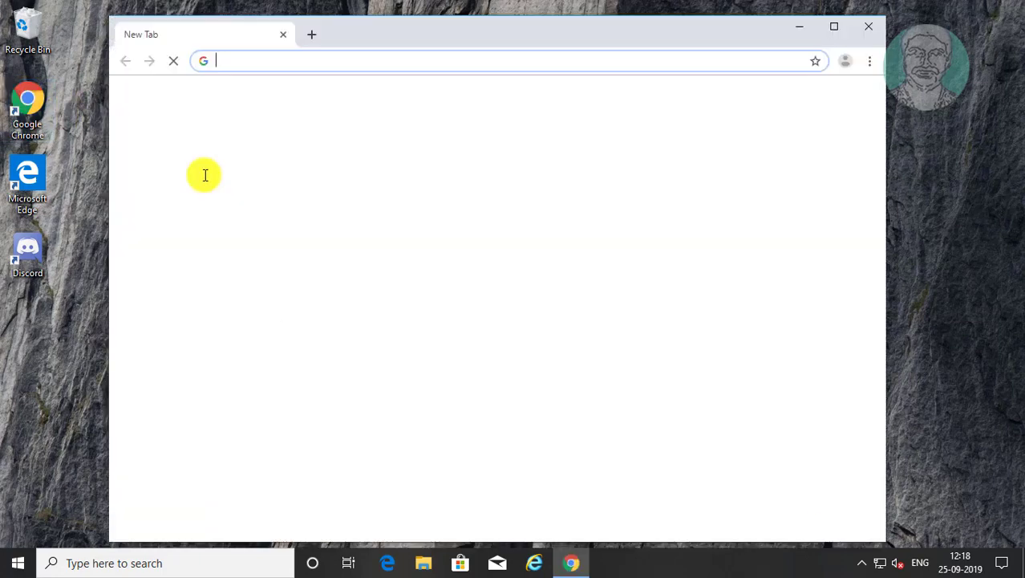
Step: Paste the copied Google Drive link into Chrome and download comdlg32.zip
right_click(257, 58)
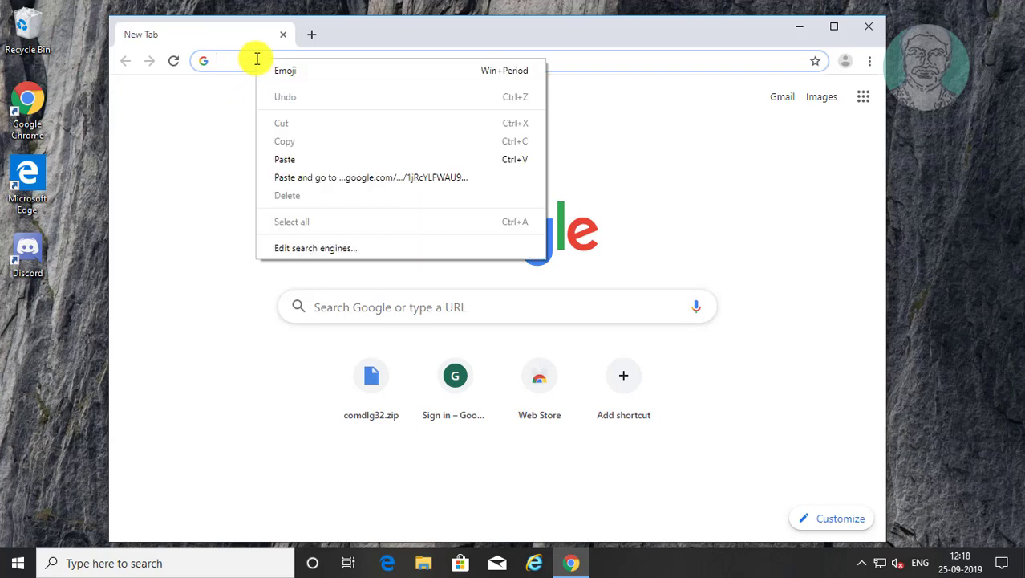
click(393, 176)
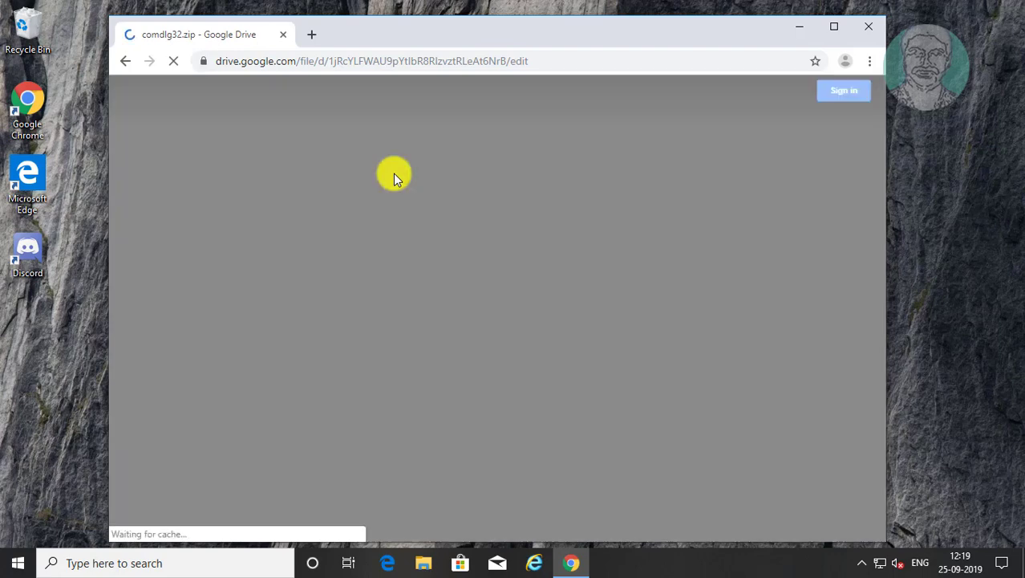
click(517, 331)
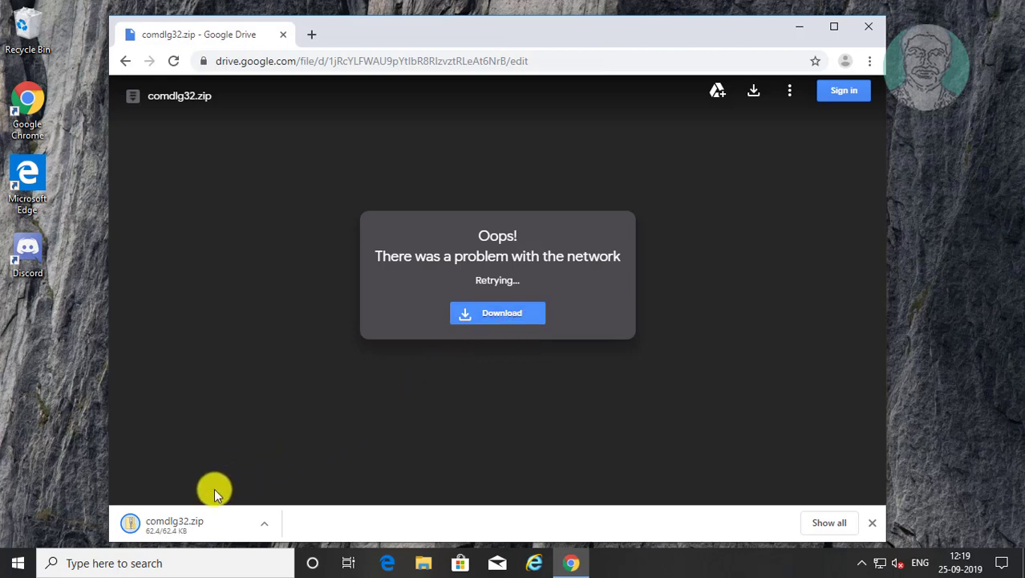
Step: Show the downloaded comdlg32.zip in its folder and extract it to the Desktop
click(266, 530)
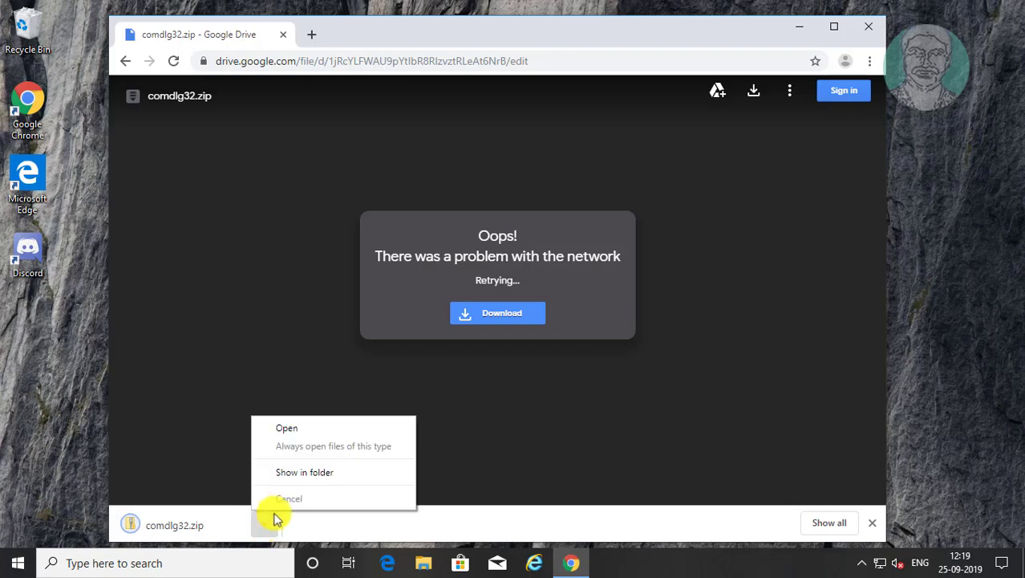
click(298, 479)
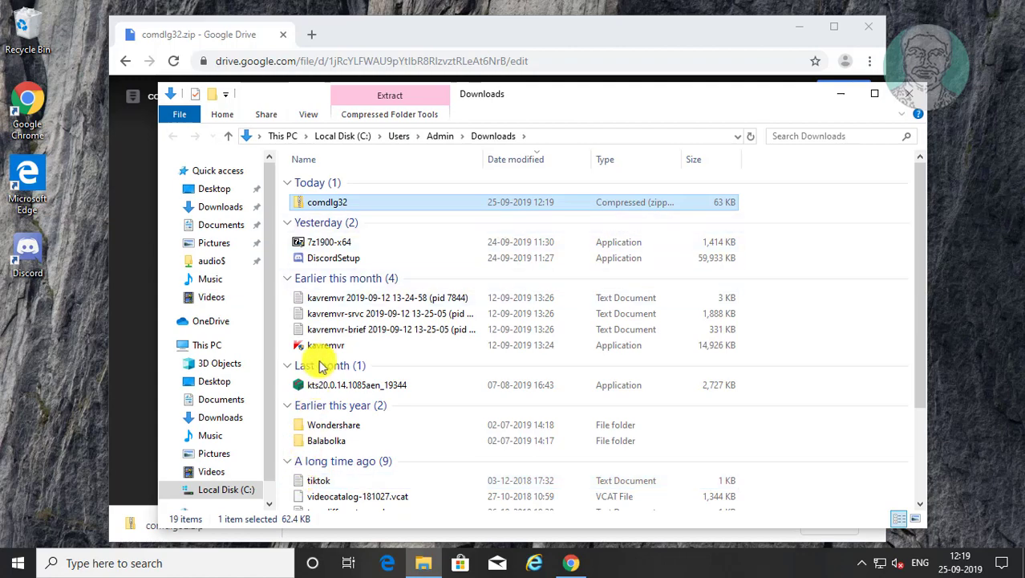
right_click(347, 203)
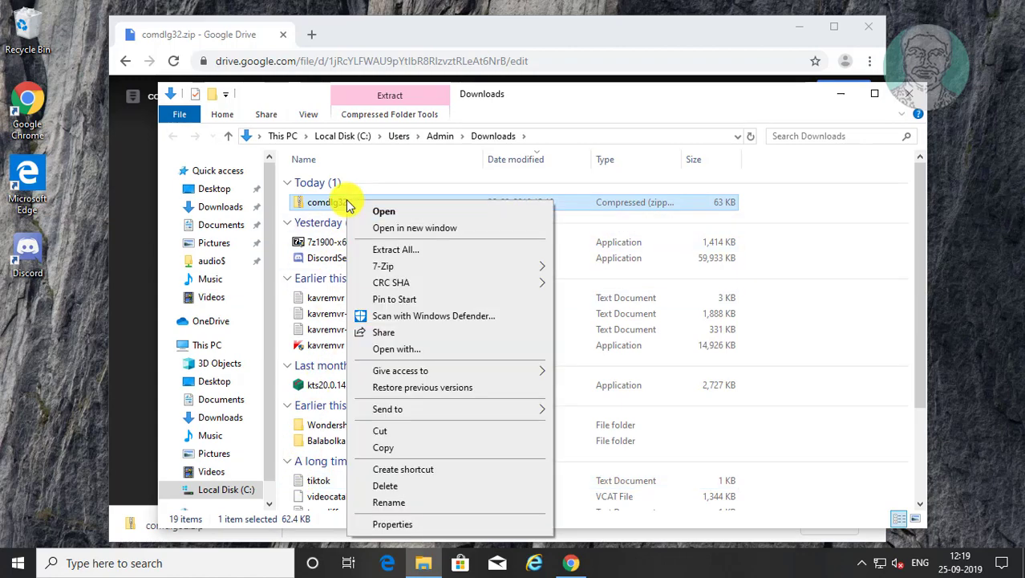
click(399, 251)
click(696, 224)
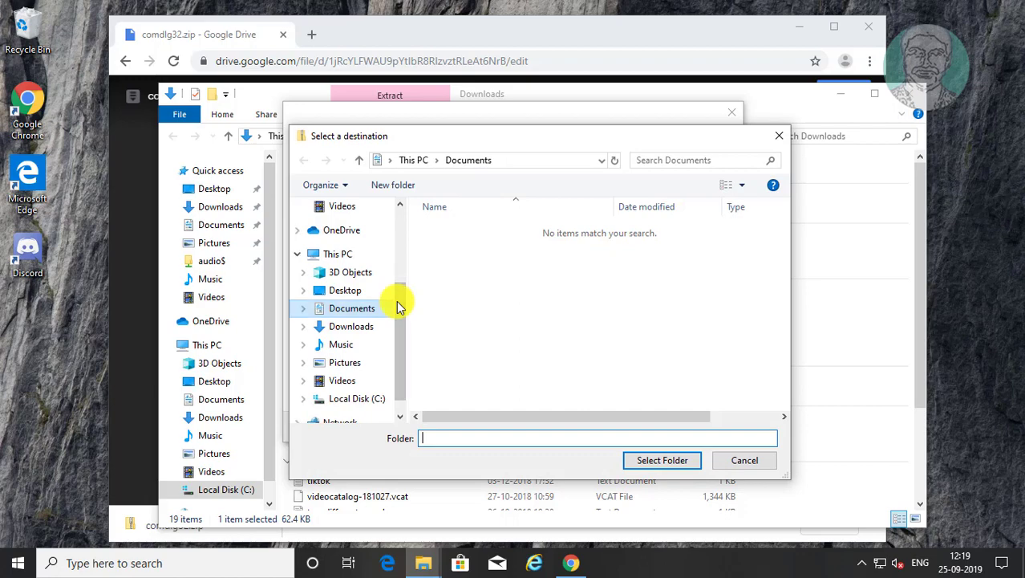
click(353, 290)
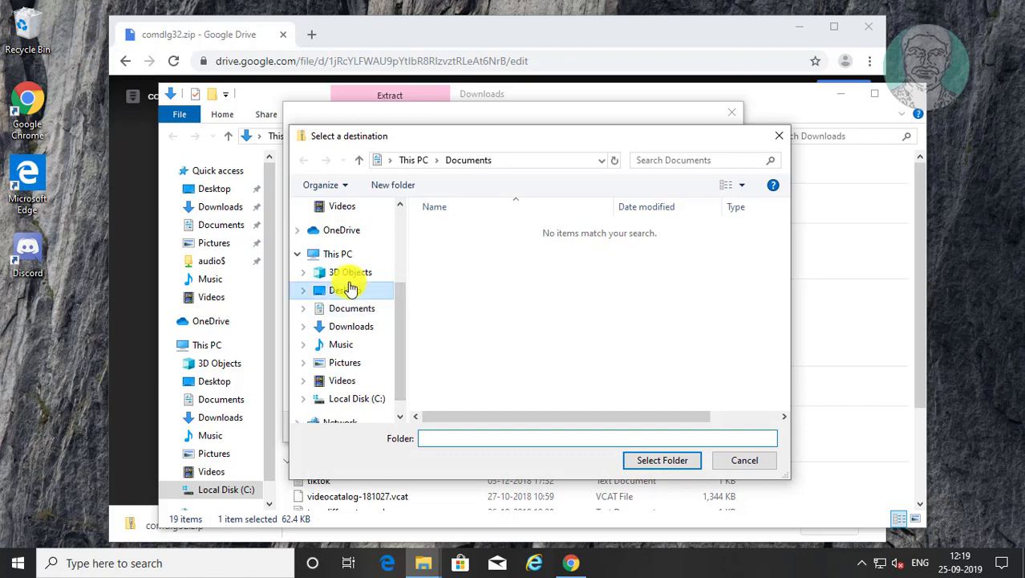
click(660, 460)
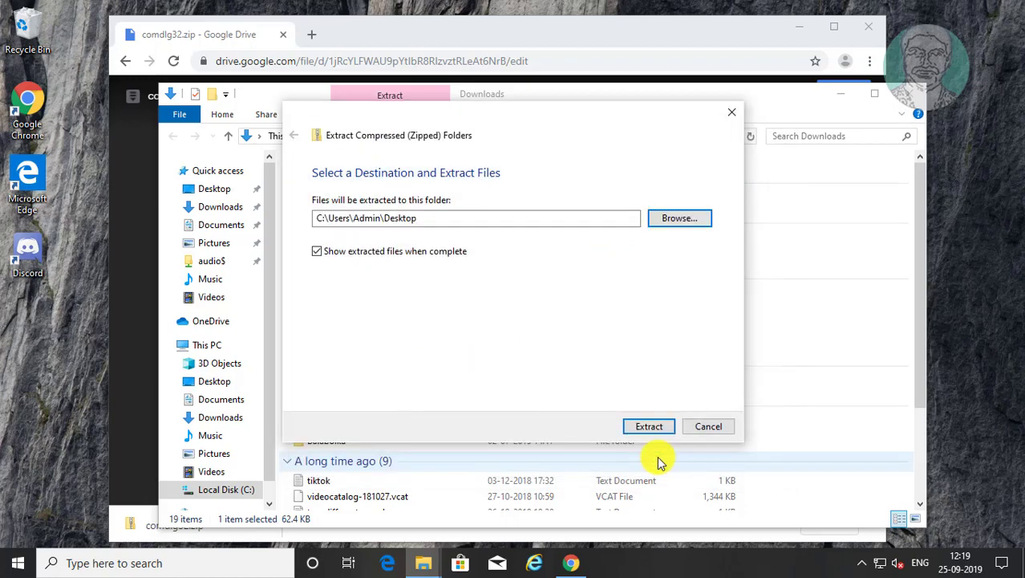
click(649, 431)
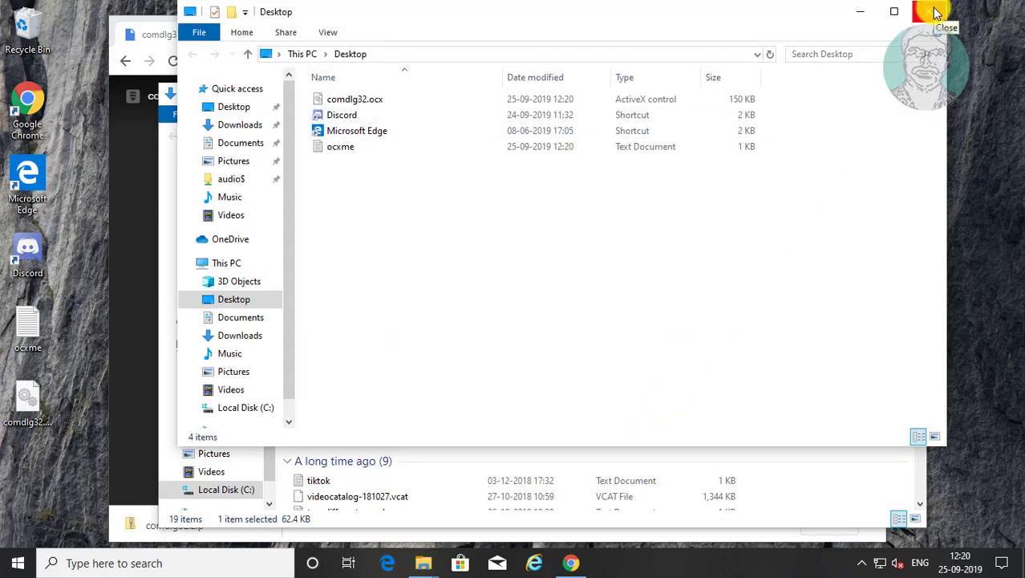
Step: Close the Downloads folder window and the Chrome browser
click(936, 13)
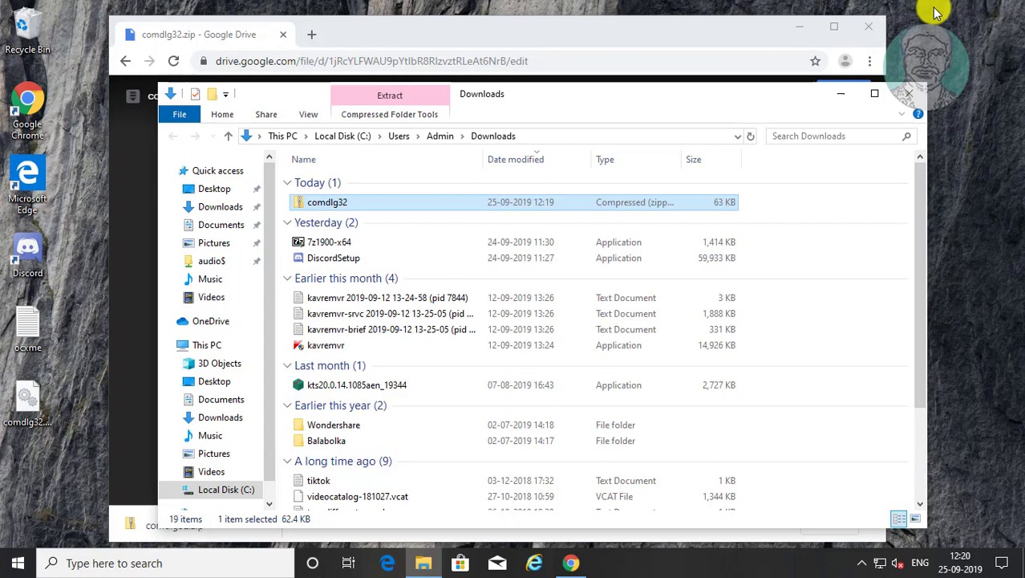
click(900, 100)
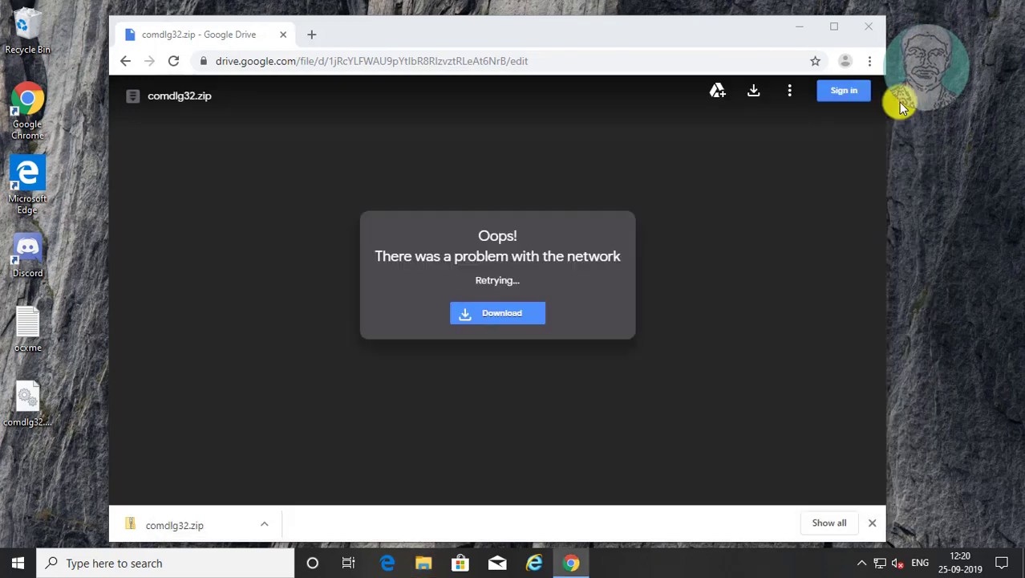
click(873, 32)
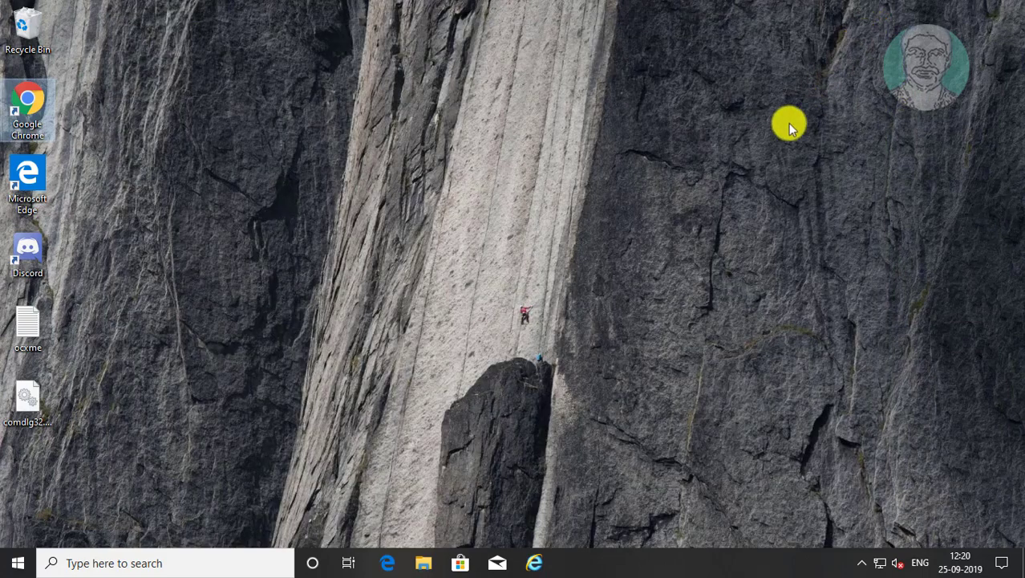
Step: In a new Explorer window, browse through Local Disk (C:) and Windows into System32
click(421, 564)
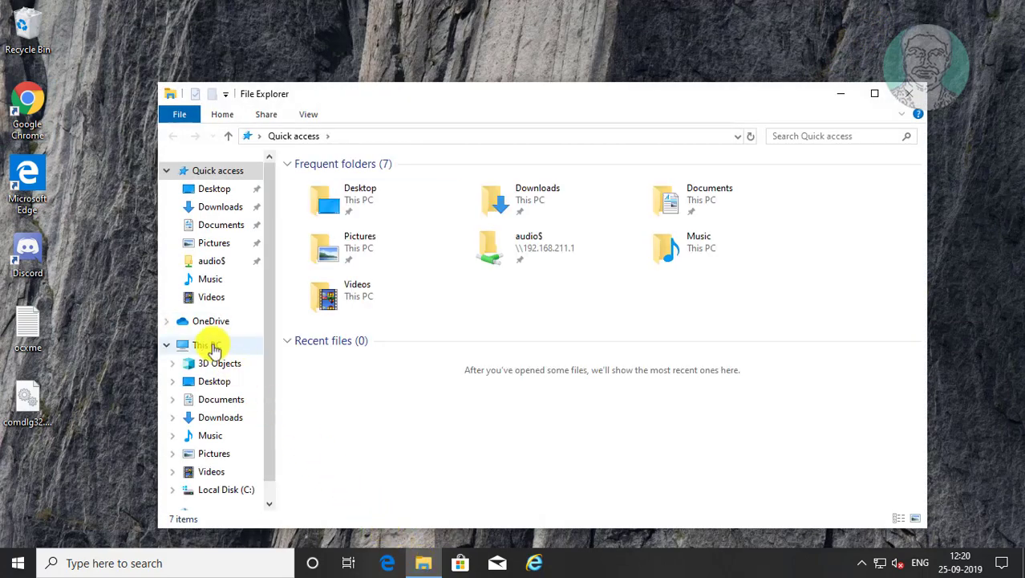
click(183, 346)
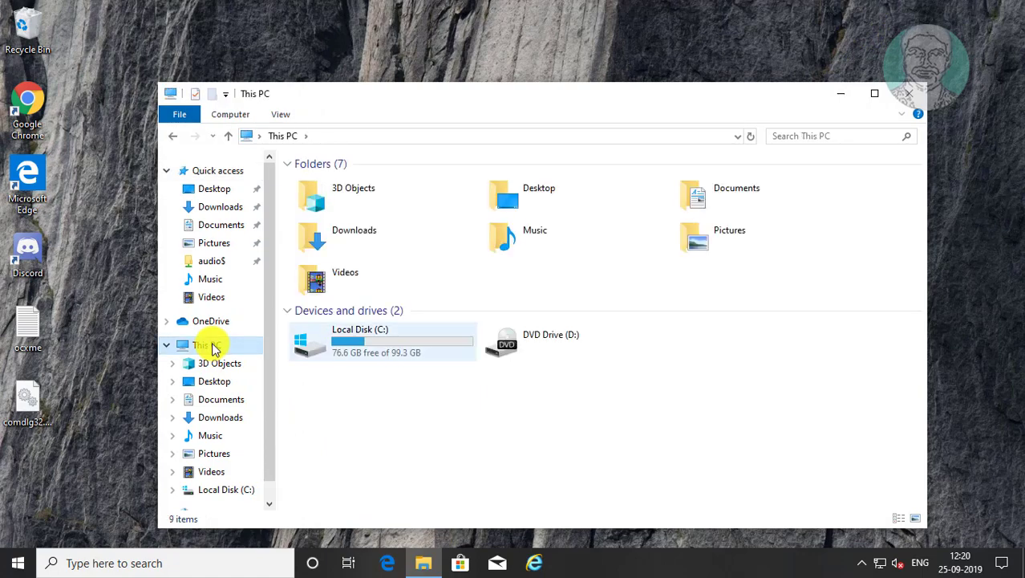
double_click(385, 342)
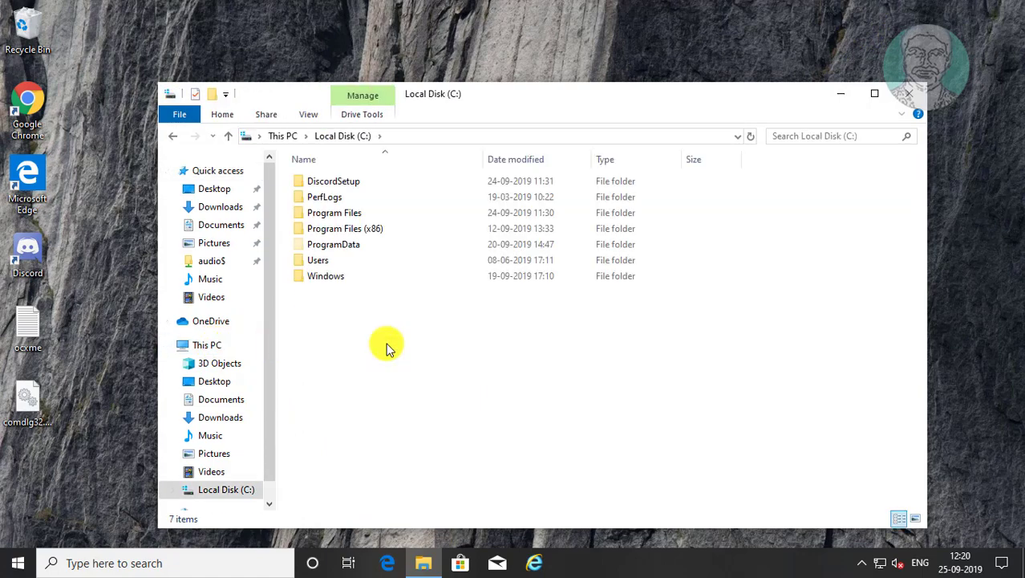
double_click(344, 277)
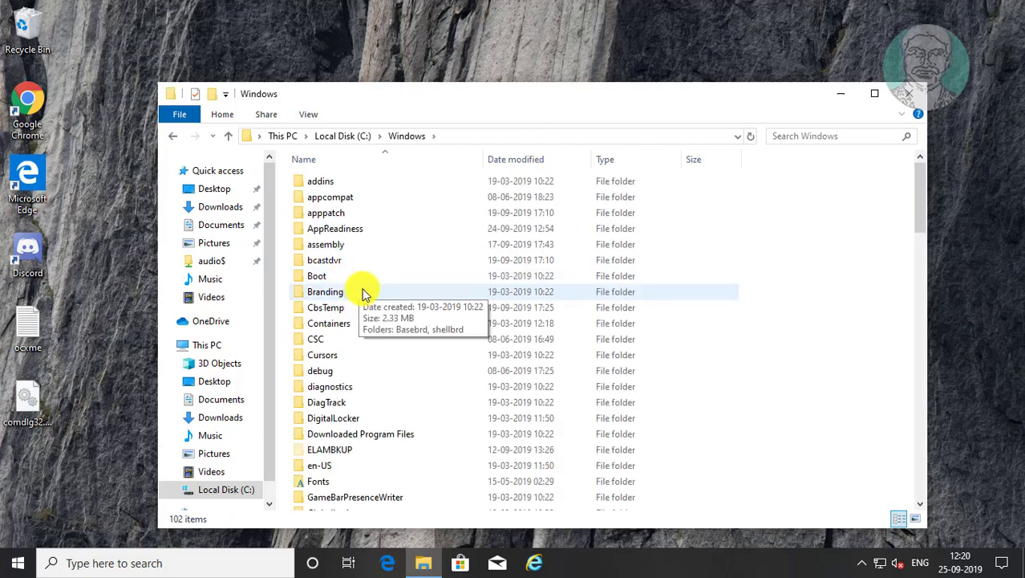
scroll(361, 291, down, 7)
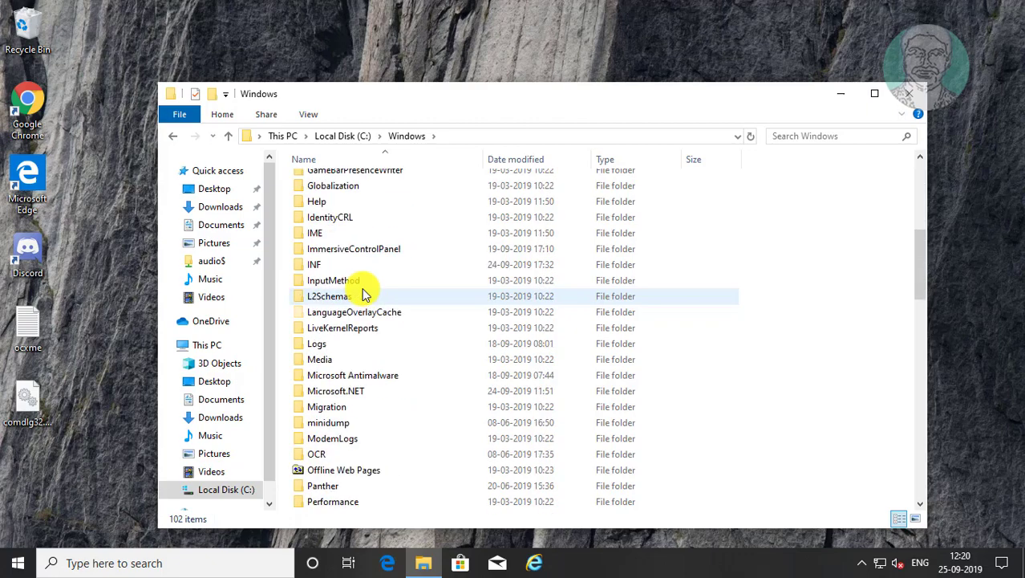
scroll(362, 291, down, 10)
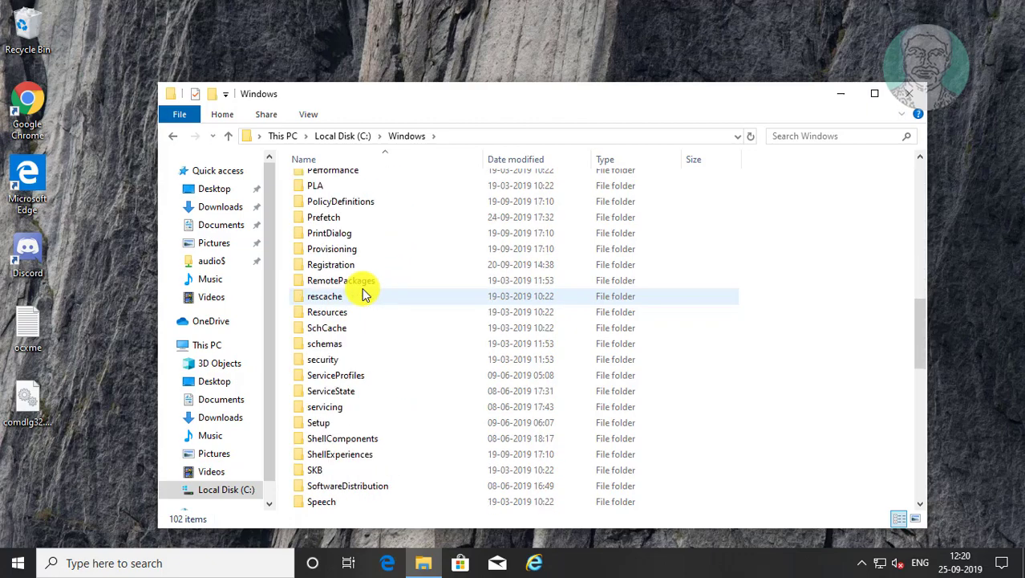
scroll(361, 290, down, 2)
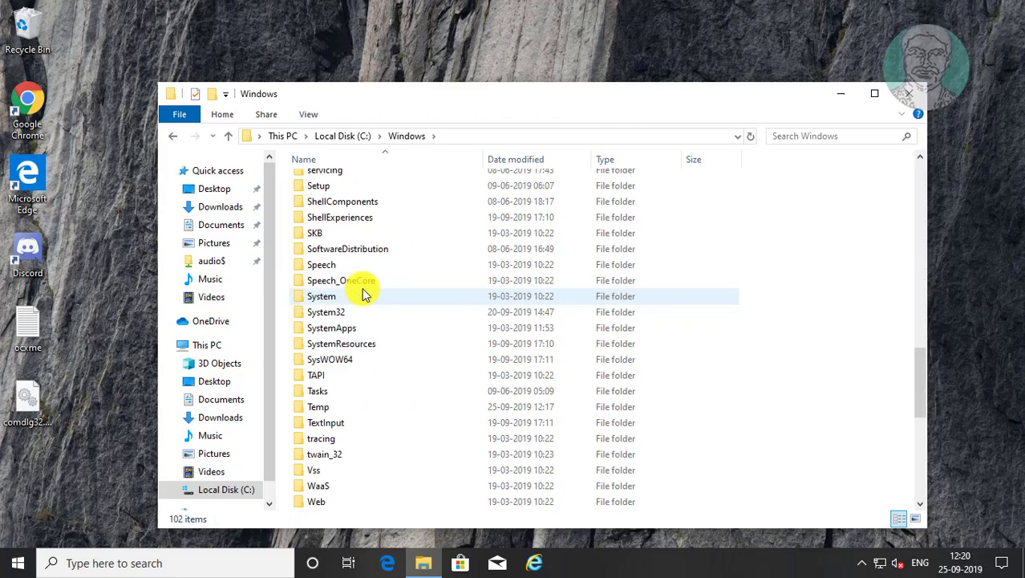
double_click(329, 314)
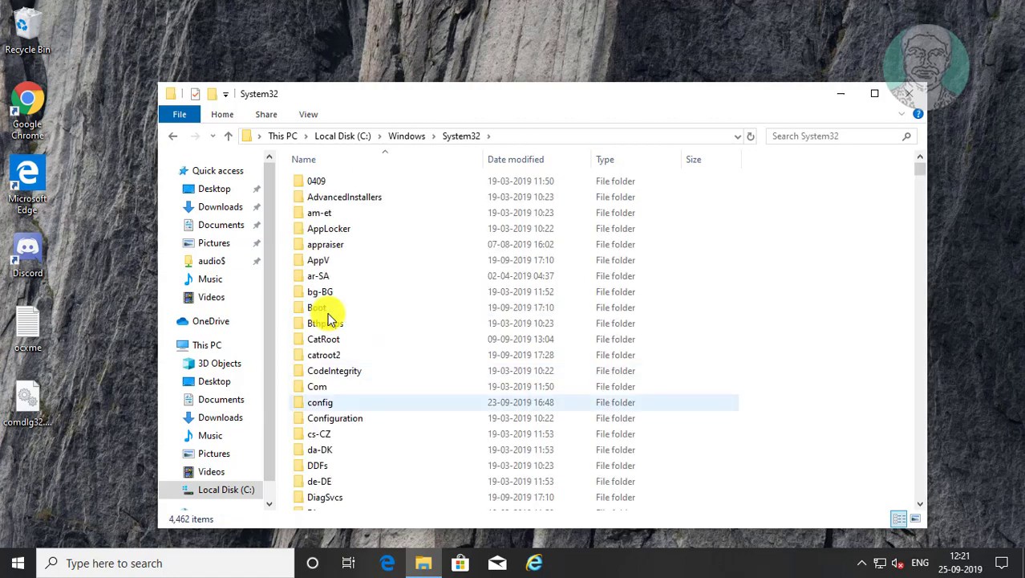
Step: Copy comdlg32.ocx from the Desktop into System32, approving admin access, then return to C:\Windows
right_click(42, 409)
click(79, 319)
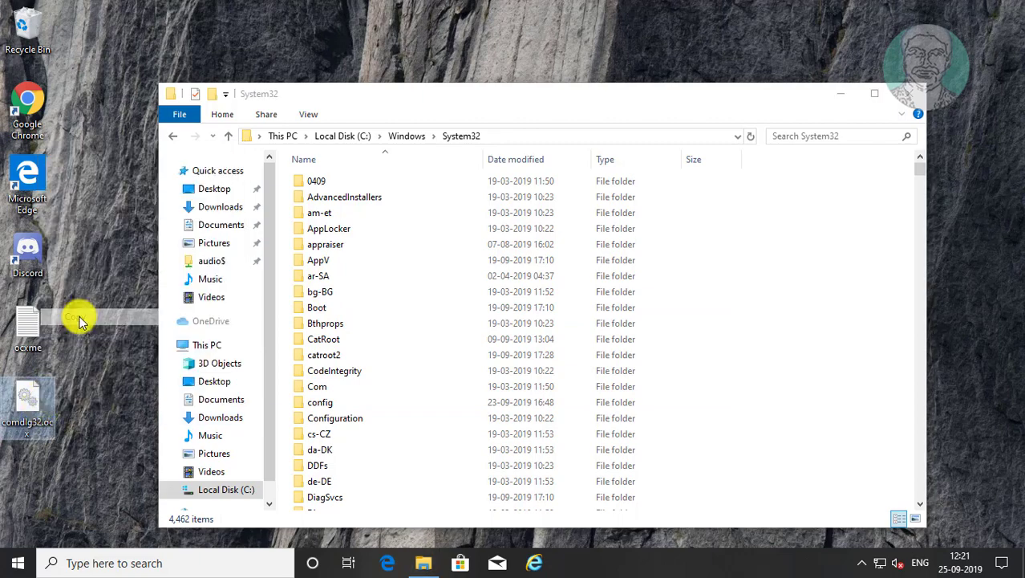
click(754, 357)
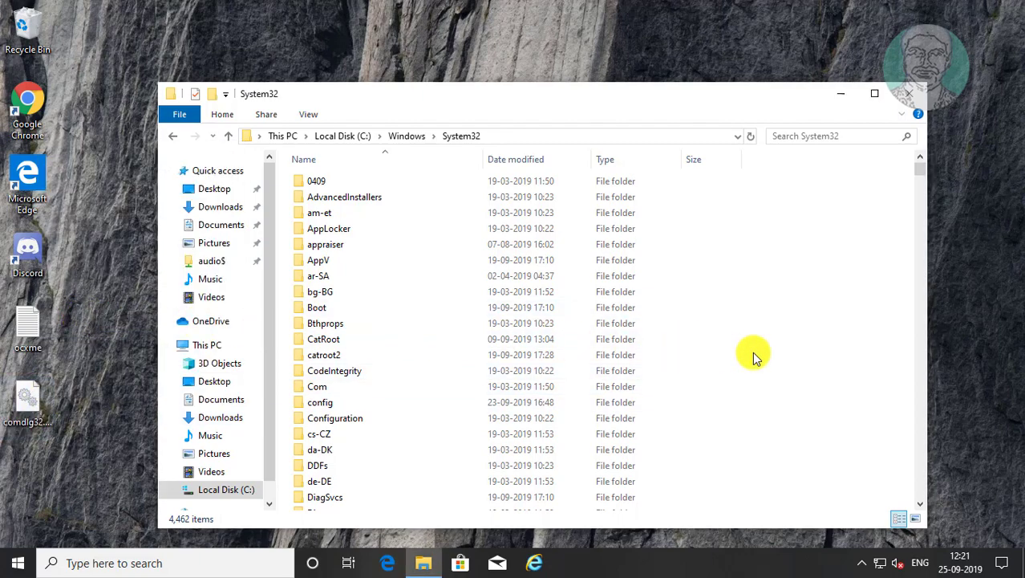
right_click(754, 357)
click(785, 435)
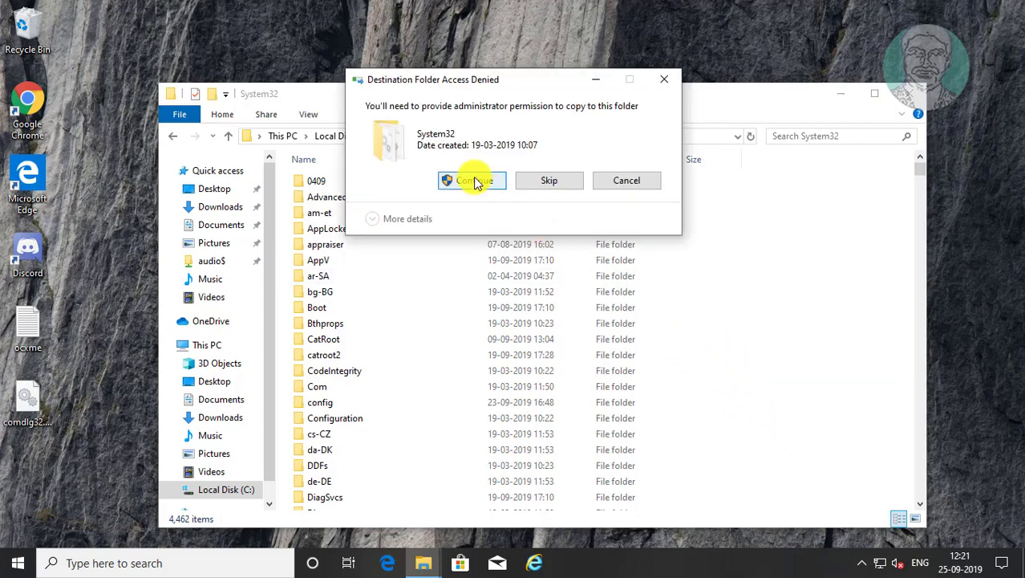
click(474, 181)
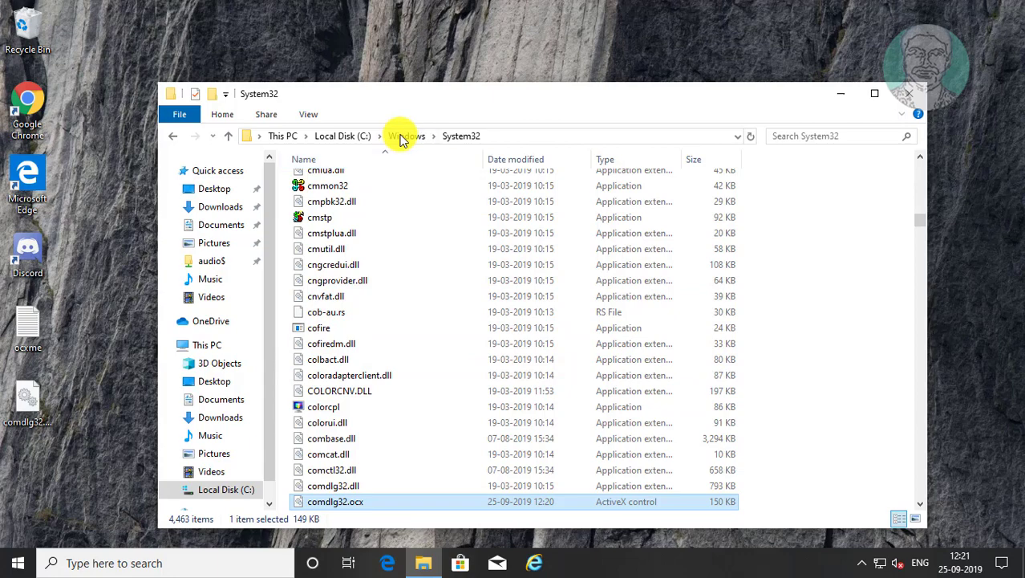
click(407, 136)
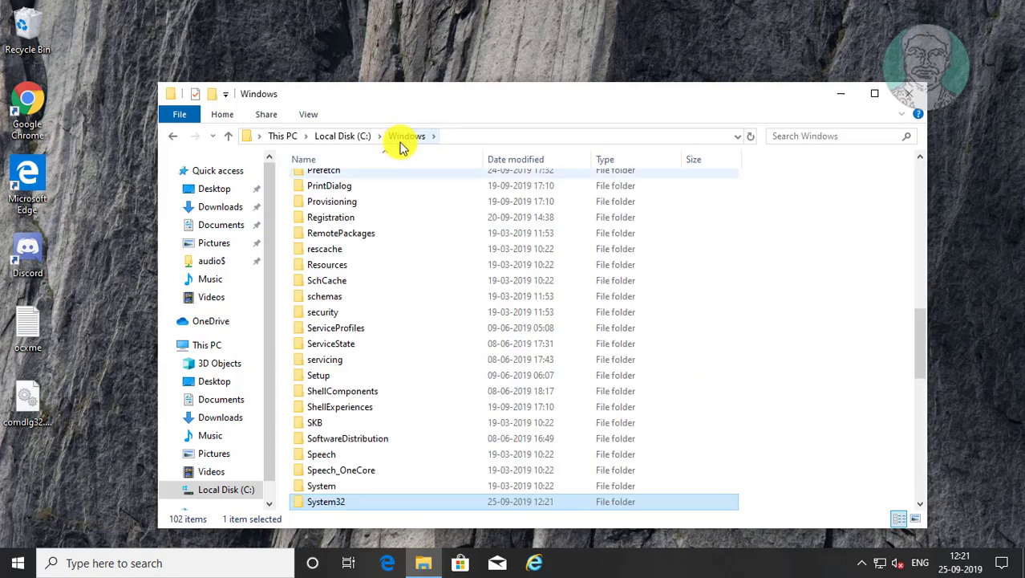
Step: Paste comdlg32.ocx into SysWOW64 with admin permission, then close File Explorer
scroll(401, 356, down, 4)
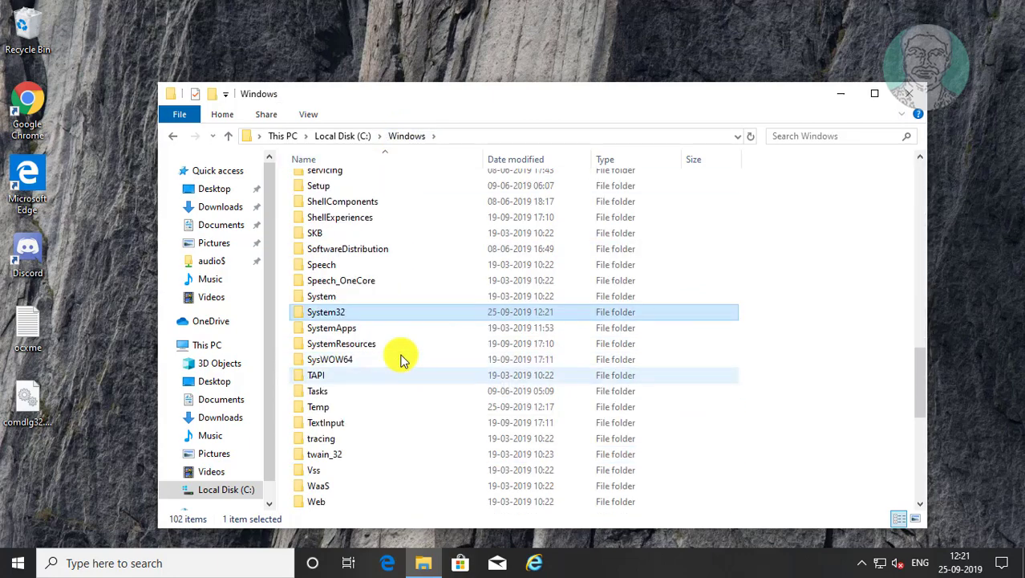
click(338, 360)
double_click(338, 359)
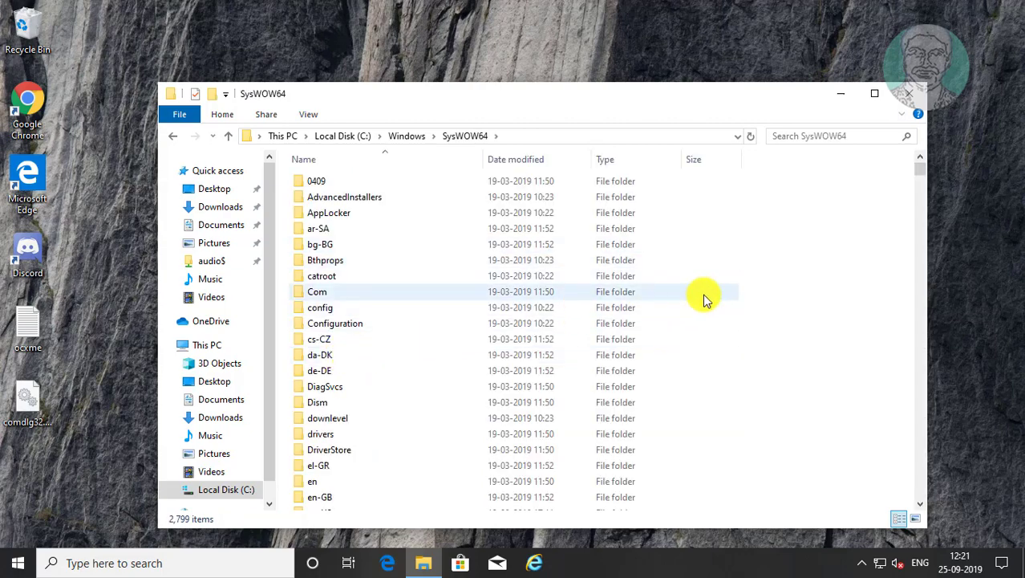
right_click(704, 297)
click(748, 380)
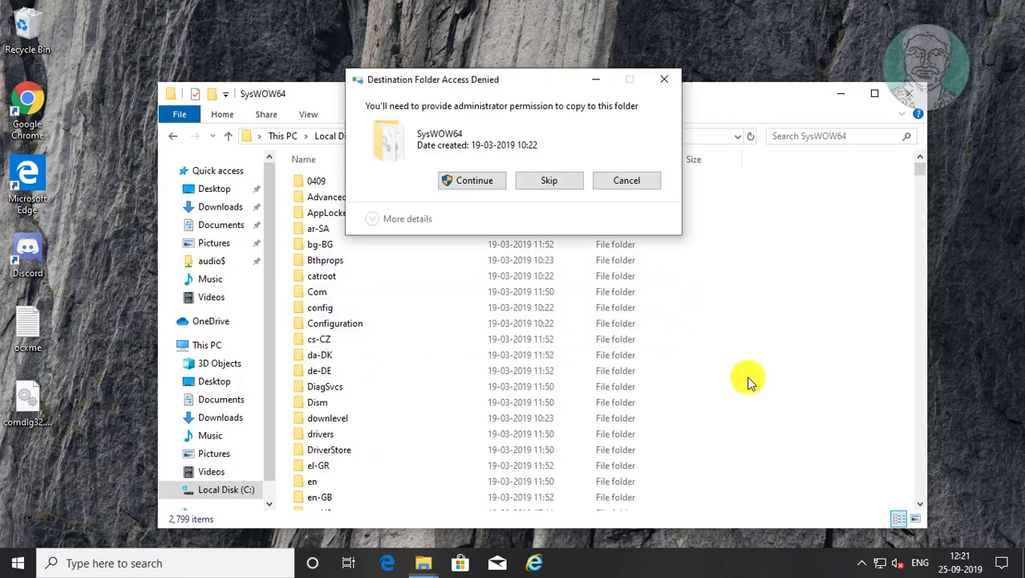
click(464, 180)
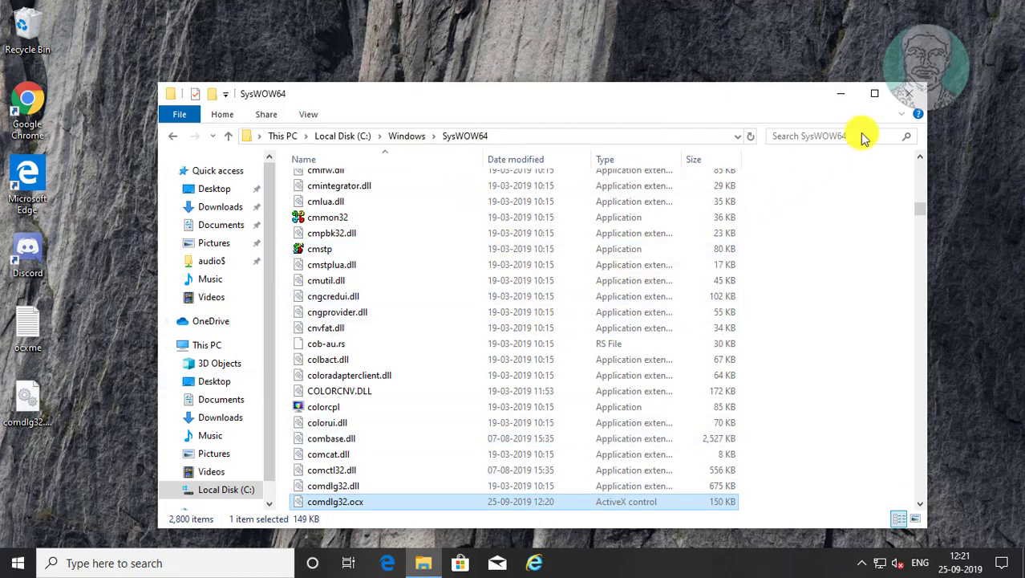
click(908, 93)
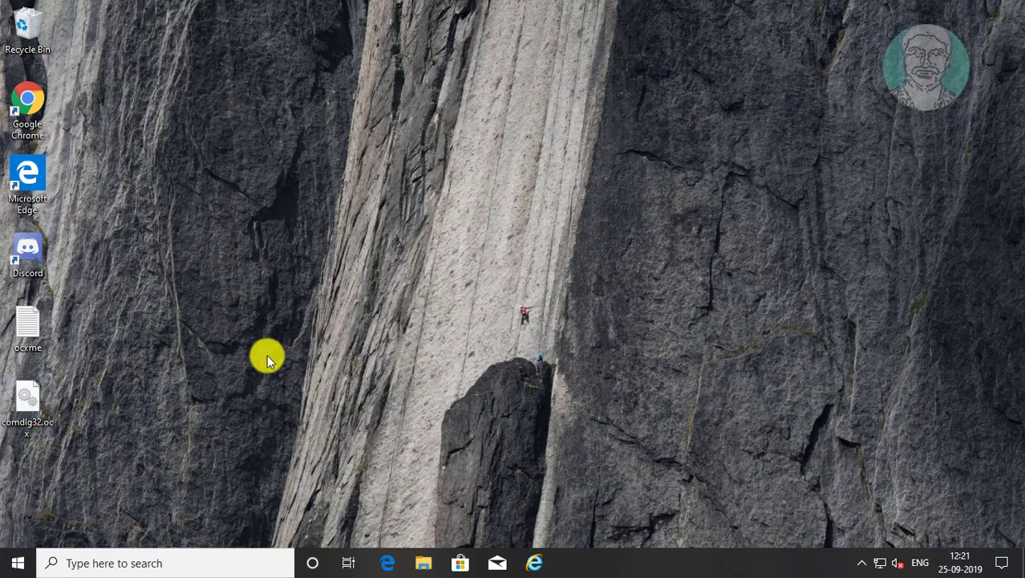
Step: Search for cmd and run Command Prompt as administrator, approving the UAC prompt
click(97, 562)
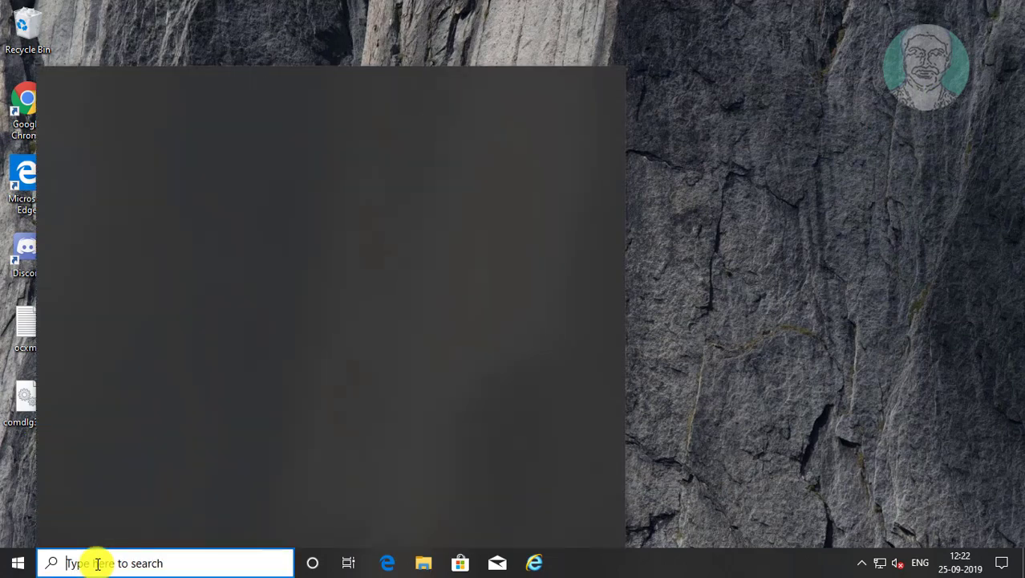
text(cmd)
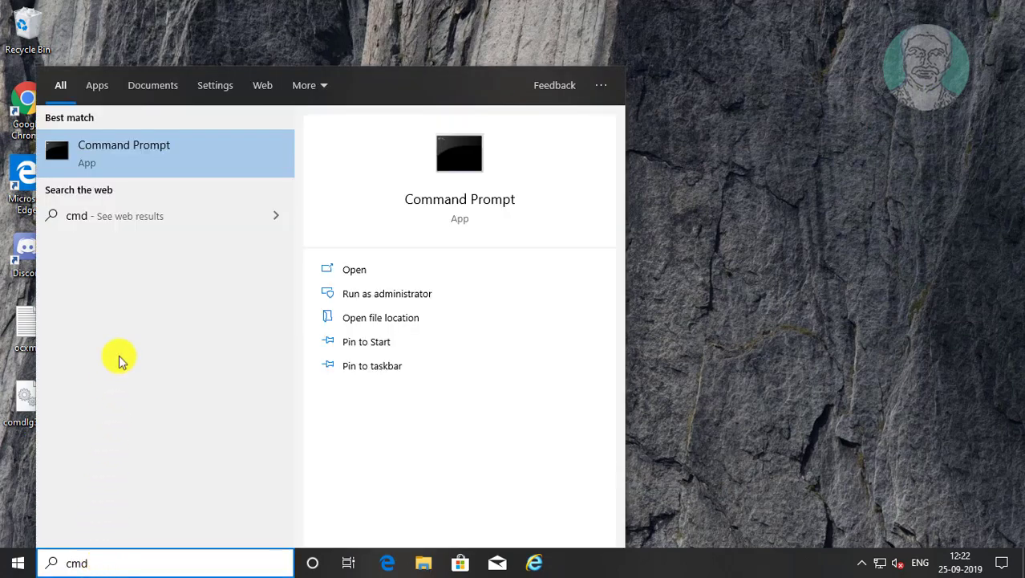
right_click(142, 152)
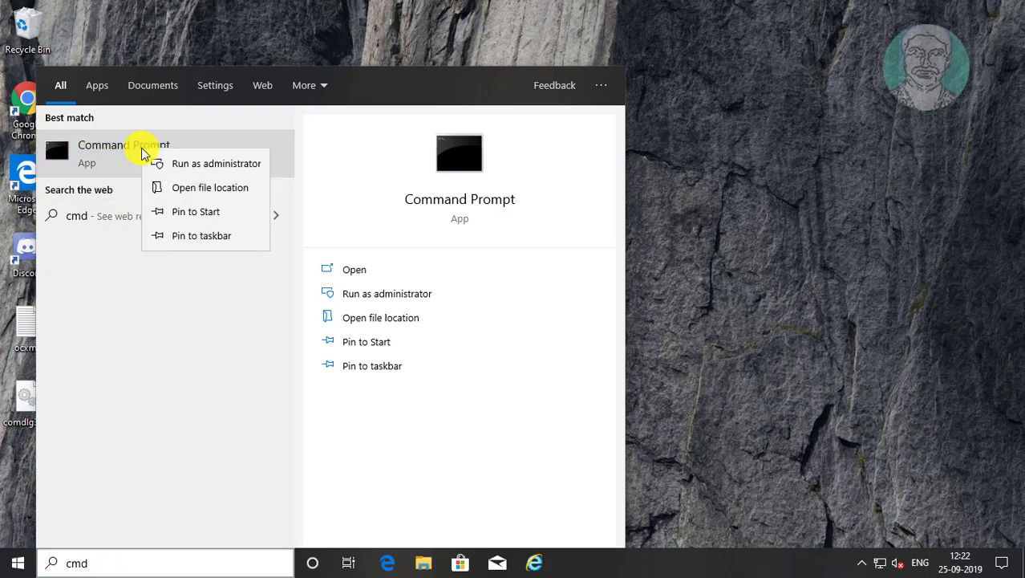
click(215, 166)
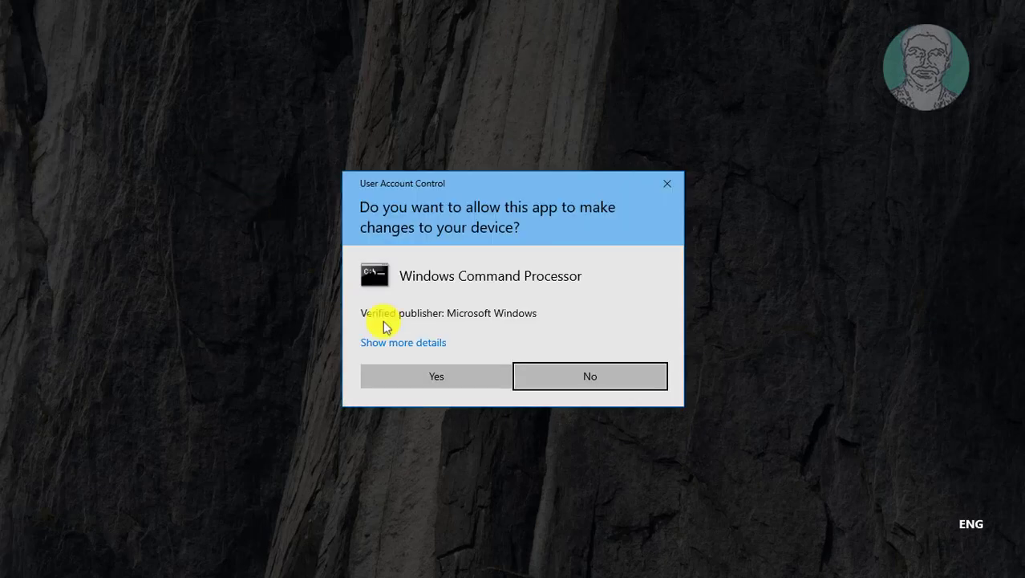
click(431, 369)
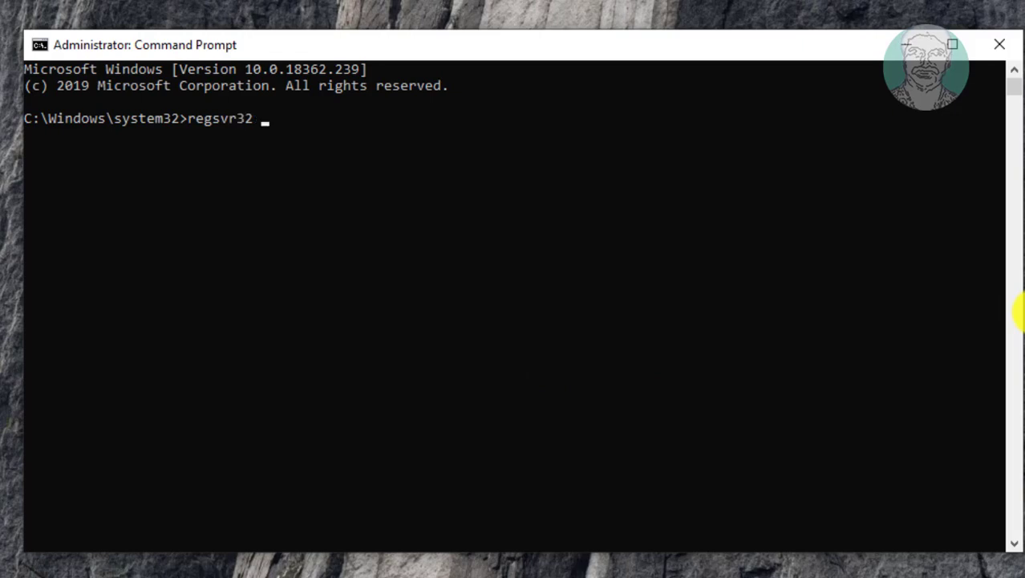
Step: Continue typing the %systemroot% path of the regsvr32 command at the admin prompt
text(ystem)
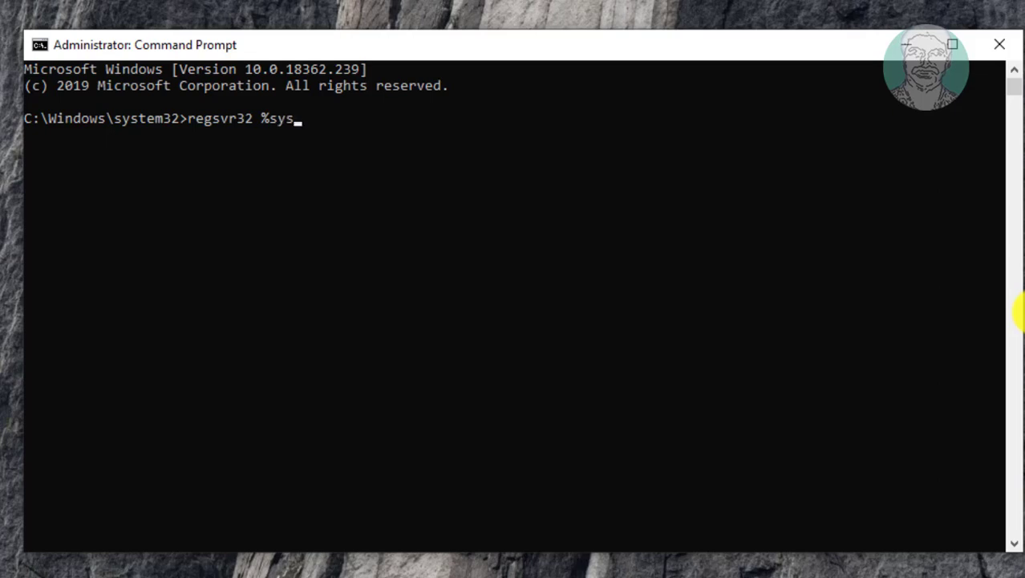